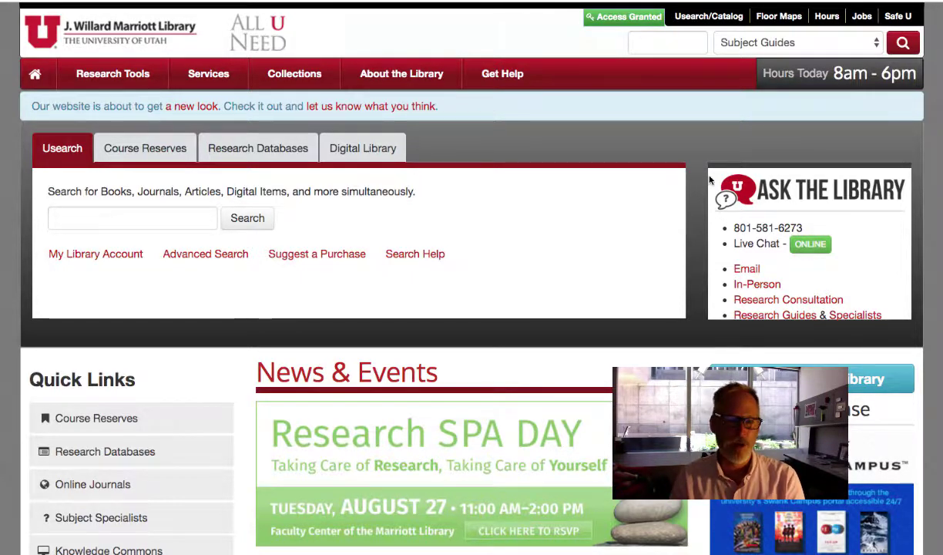
Search the library catalog for "maus".
{"action": "left_click", "coordinate": [147, 219]}
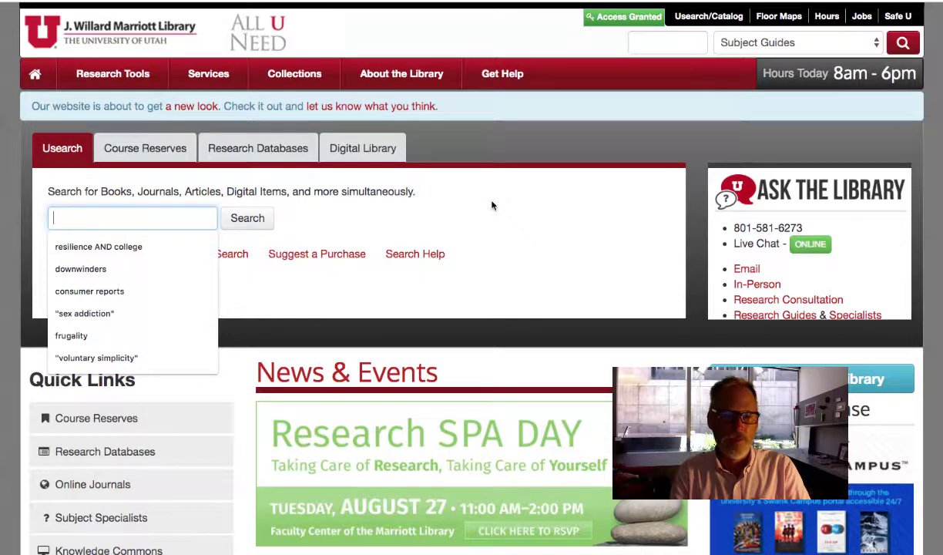
{"action": "type", "text": "maus"}
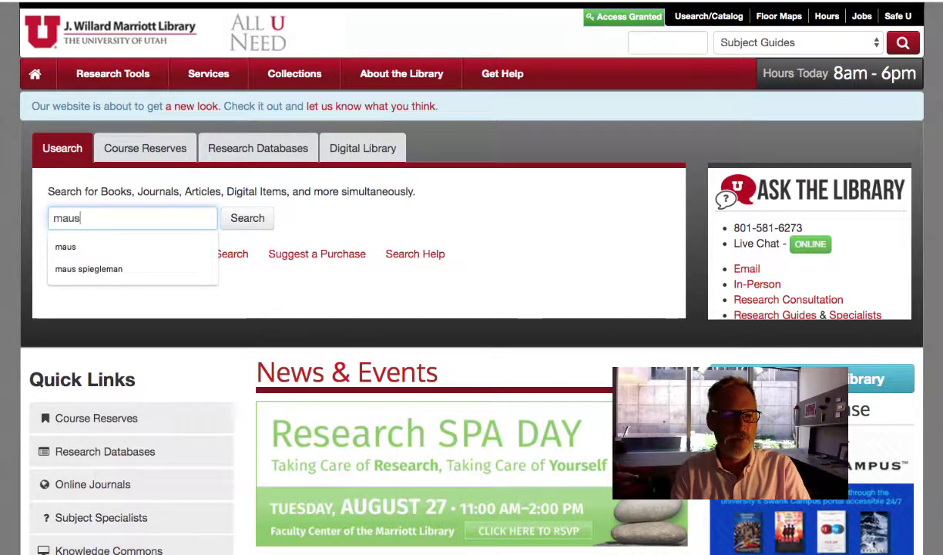
{"action": "key", "text": "Return"}
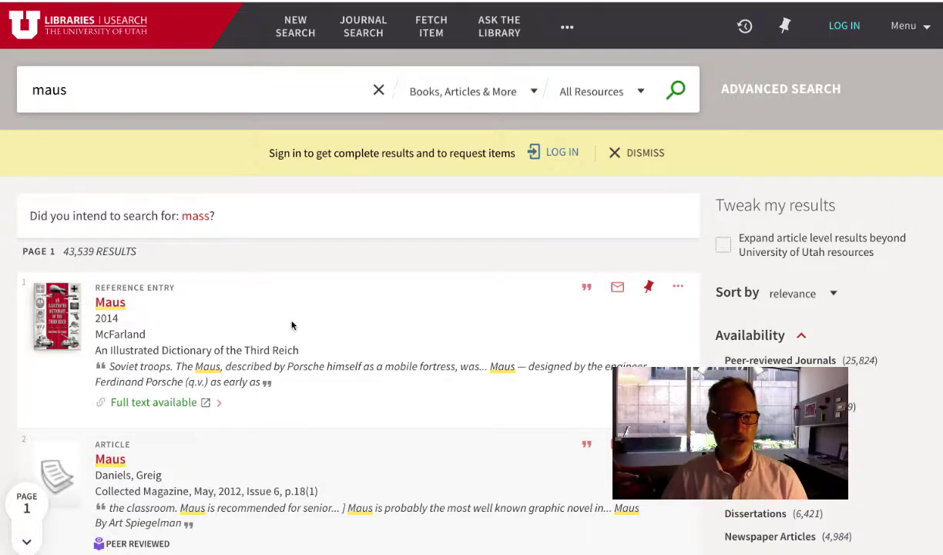
Find the book "Maus I : a survivor's tale : my father bleeds history" in the results and open its record.
{"action": "scroll", "coordinate": [291, 325], "scroll_direction": "down", "scroll_amount": 15}
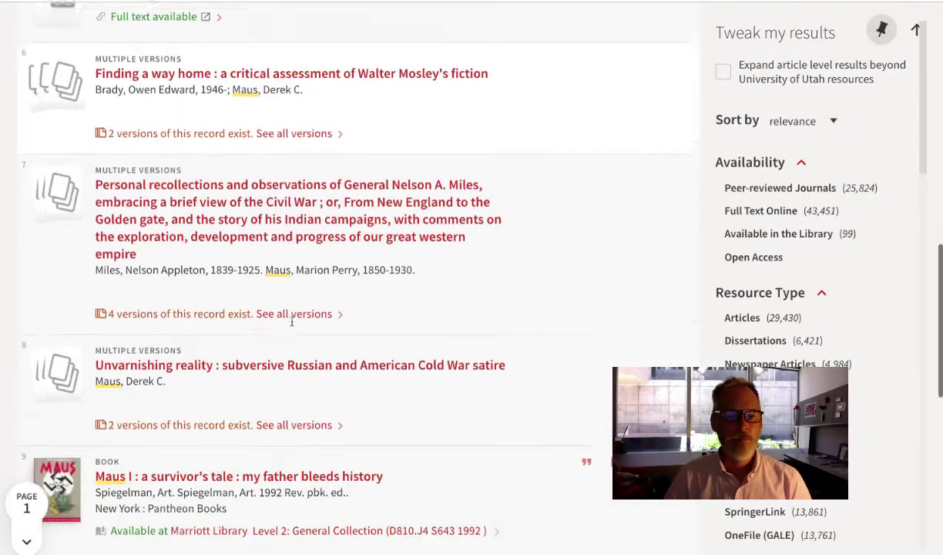
{"action": "scroll", "coordinate": [291, 322], "scroll_direction": "down", "scroll_amount": 3}
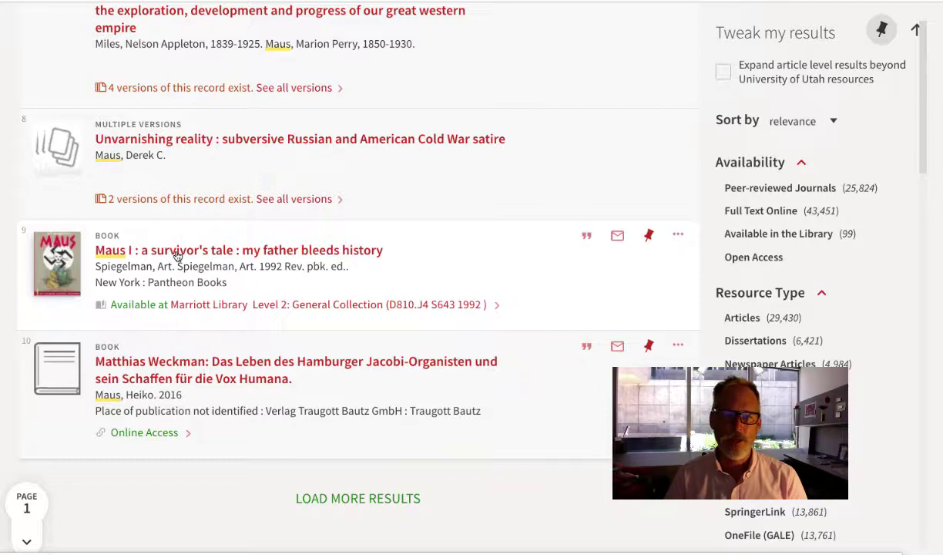
{"action": "left_click", "coordinate": [177, 256]}
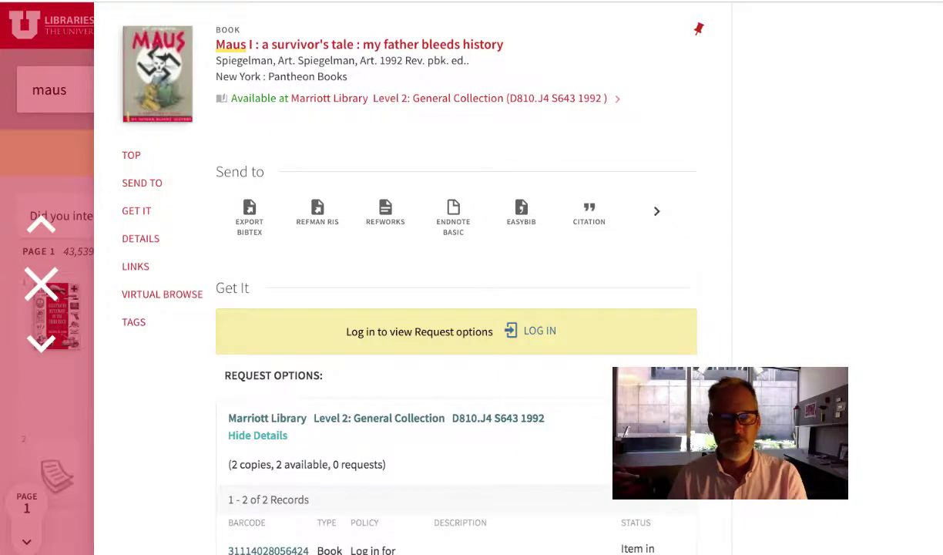
Go to the record's Details and follow its first subject heading, the one for Vladek Spiegelman comic books.
{"action": "scroll", "coordinate": [456, 308], "scroll_direction": "down", "scroll_amount": 5}
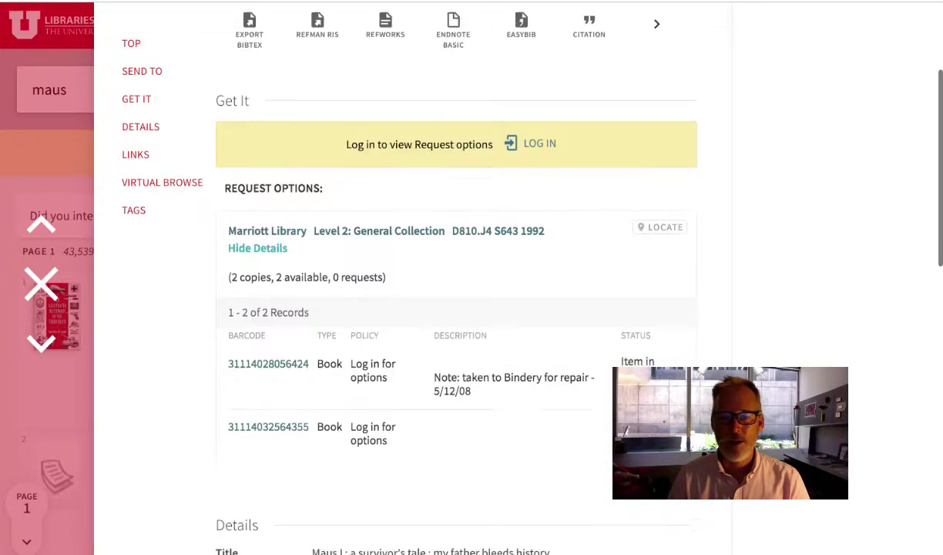
{"action": "scroll", "coordinate": [456, 308], "scroll_direction": "down", "scroll_amount": 10}
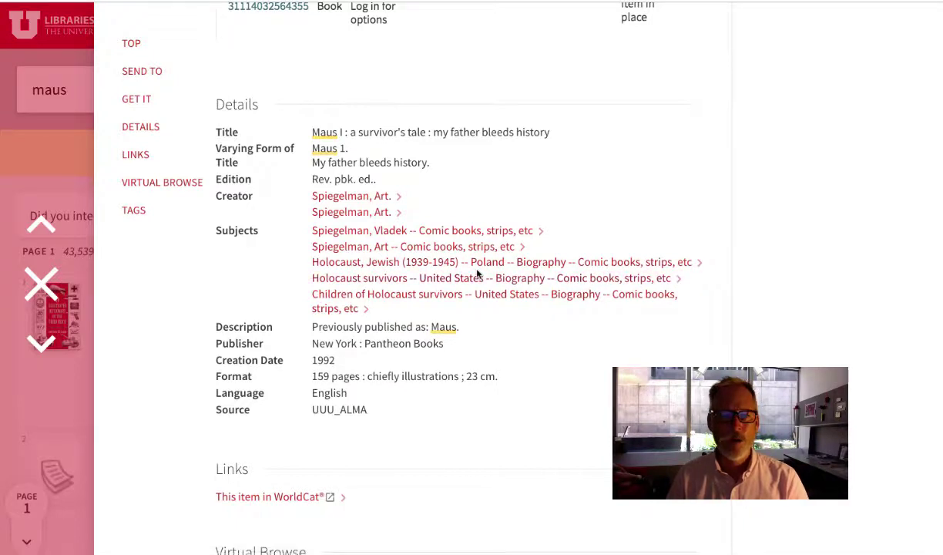
{"action": "left_click", "coordinate": [455, 235]}
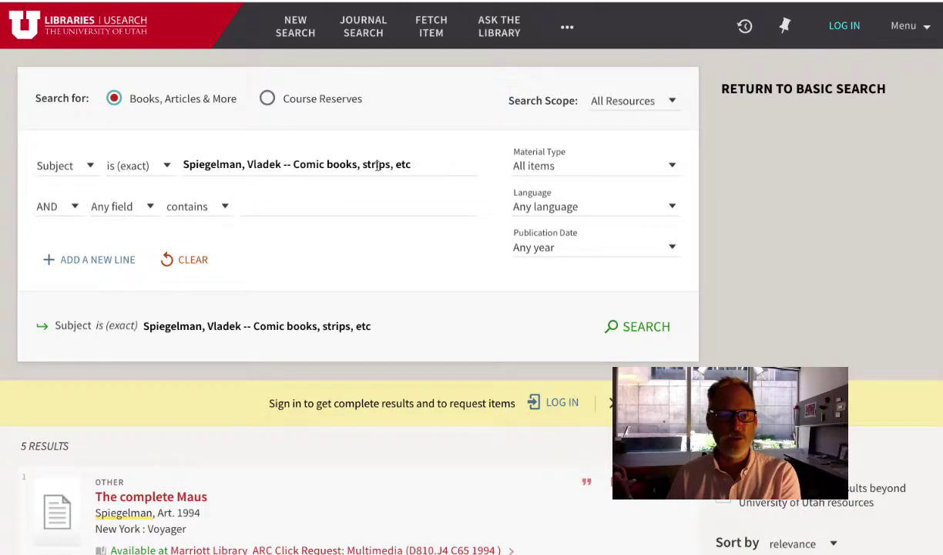
Shorten the subject search term to "Comic books, strips, etc" and set its match condition to contains.
{"action": "scroll", "coordinate": [383, 255], "scroll_direction": "down", "scroll_amount": 6}
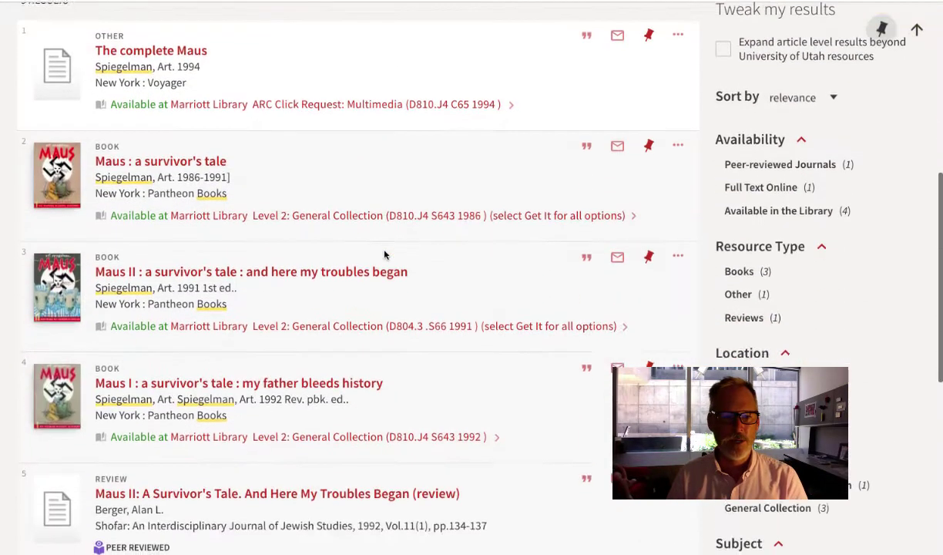
{"action": "scroll", "coordinate": [384, 255], "scroll_direction": "down", "scroll_amount": 1}
{"action": "scroll", "coordinate": [384, 255], "scroll_direction": "up", "scroll_amount": 6}
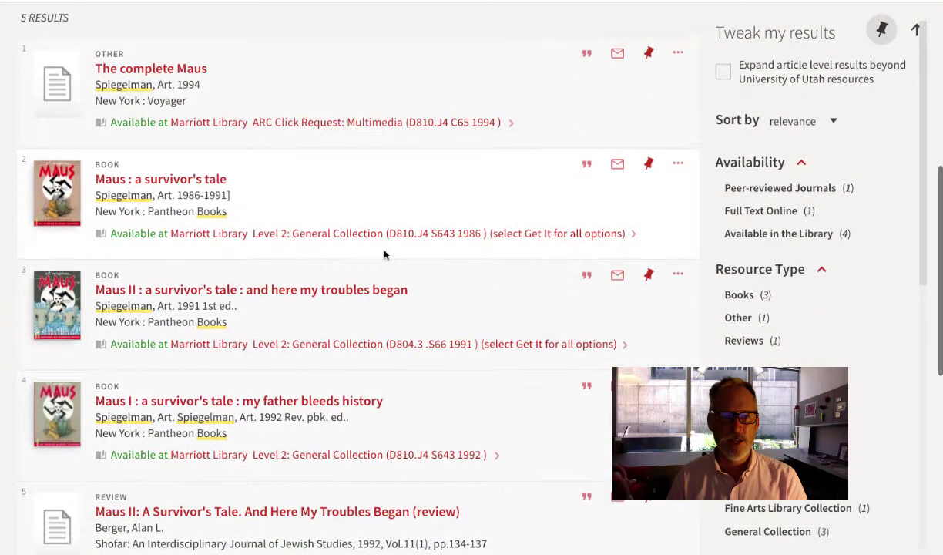
{"action": "scroll", "coordinate": [384, 255], "scroll_direction": "up", "scroll_amount": 2}
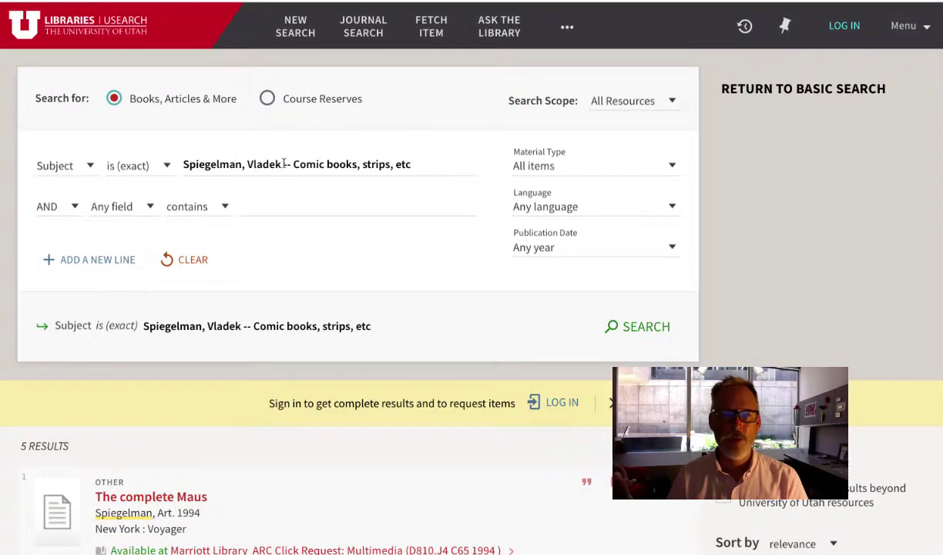
{"action": "left_click_drag", "start_coordinate": [292, 163], "coordinate": [178, 166]}
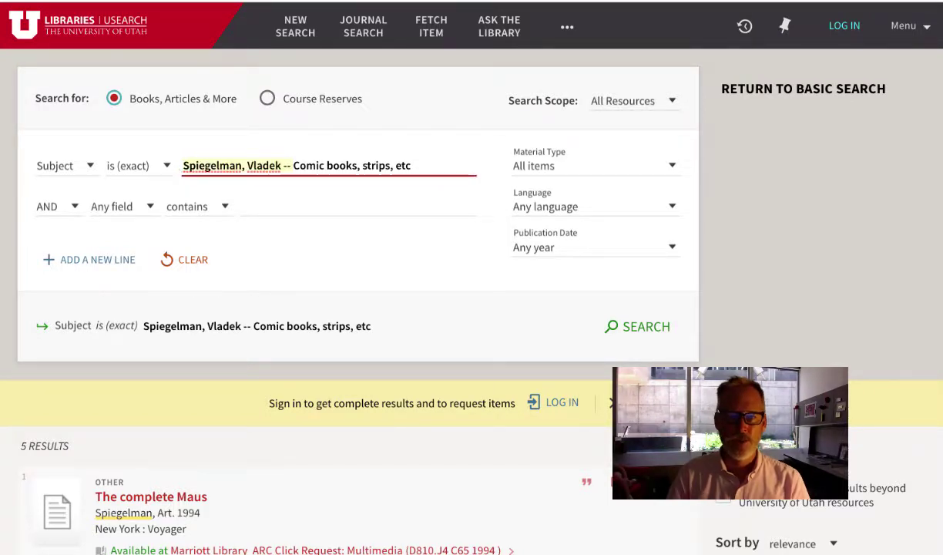
{"action": "key", "text": "BackSpace"}
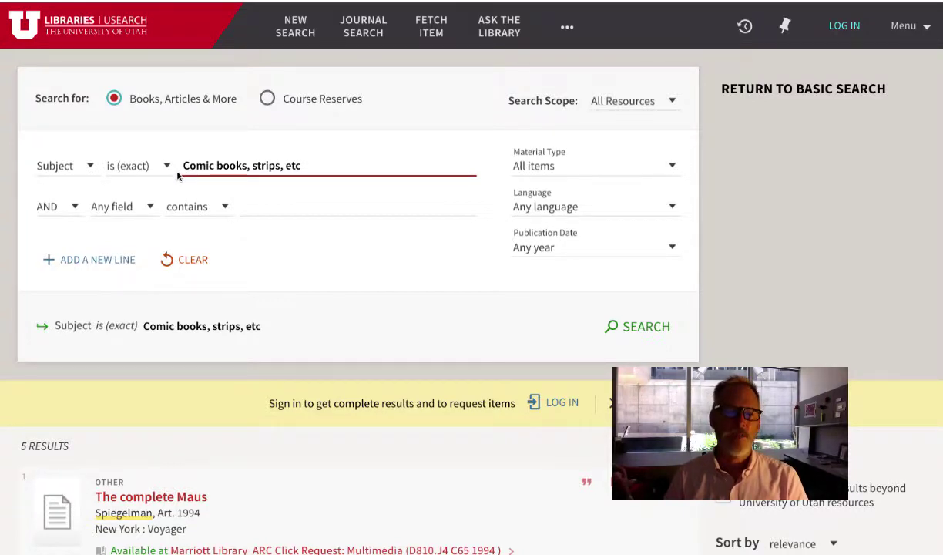
{"action": "left_click", "coordinate": [133, 170]}
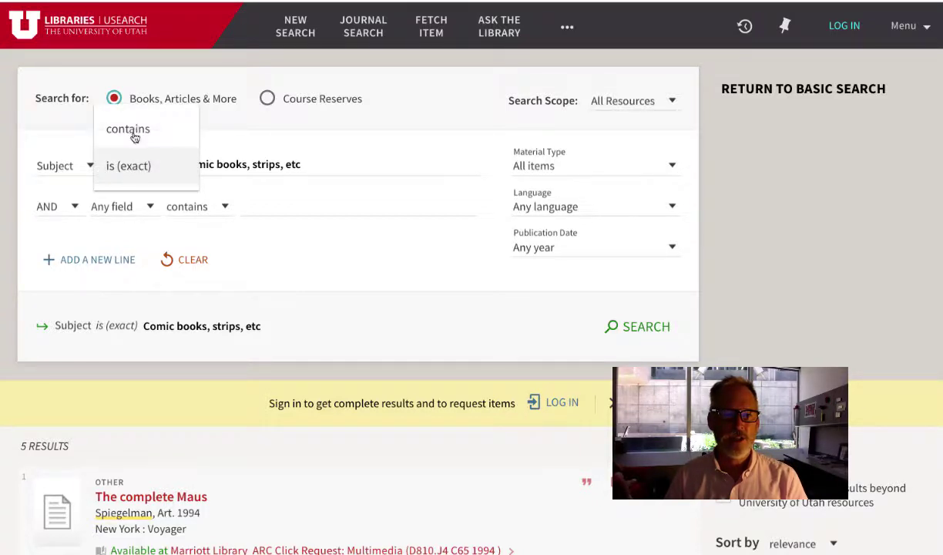
{"action": "left_click", "coordinate": [133, 133]}
Limit the search to Books published in the Last 2 years and run it.
{"action": "left_click", "coordinate": [542, 166]}
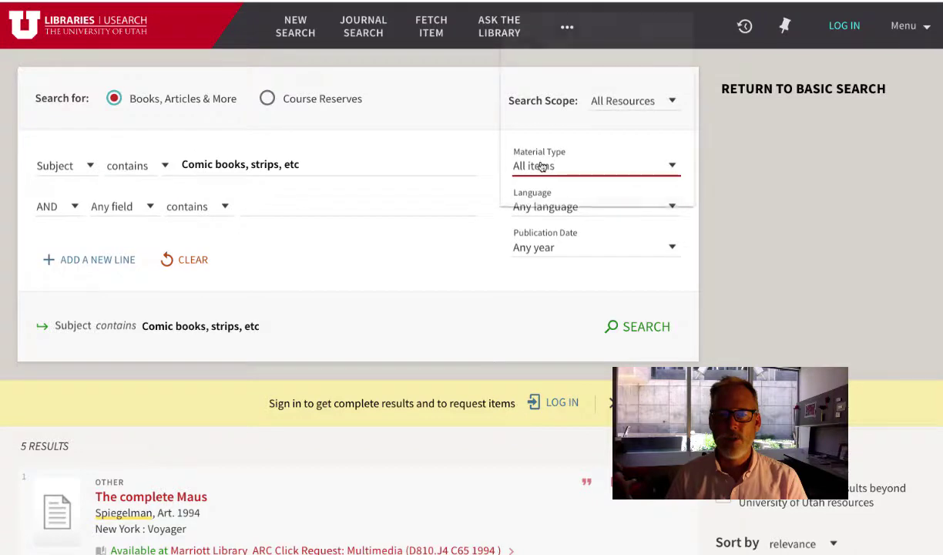
{"action": "scroll", "coordinate": [542, 162], "scroll_direction": "up", "scroll_amount": 3}
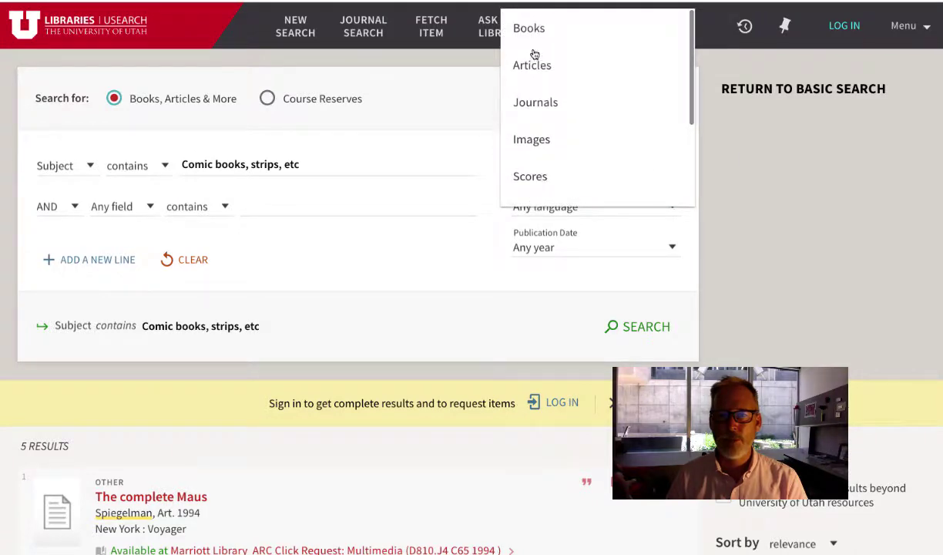
{"action": "left_click", "coordinate": [531, 29]}
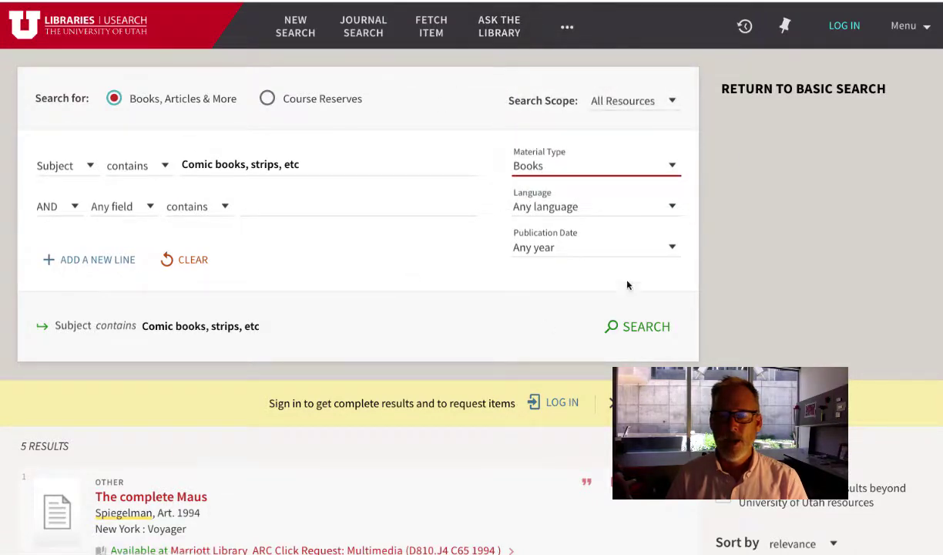
{"action": "left_click", "coordinate": [670, 249]}
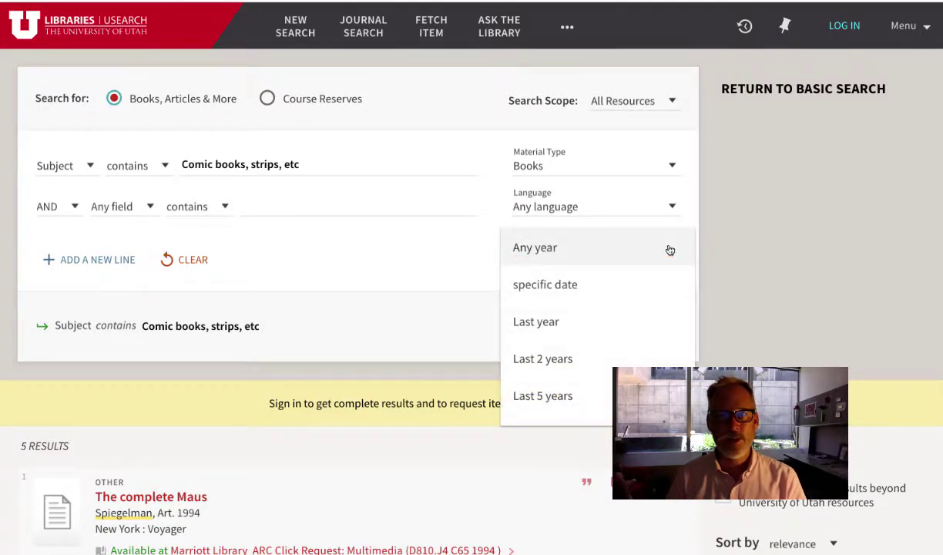
{"action": "left_click", "coordinate": [543, 359]}
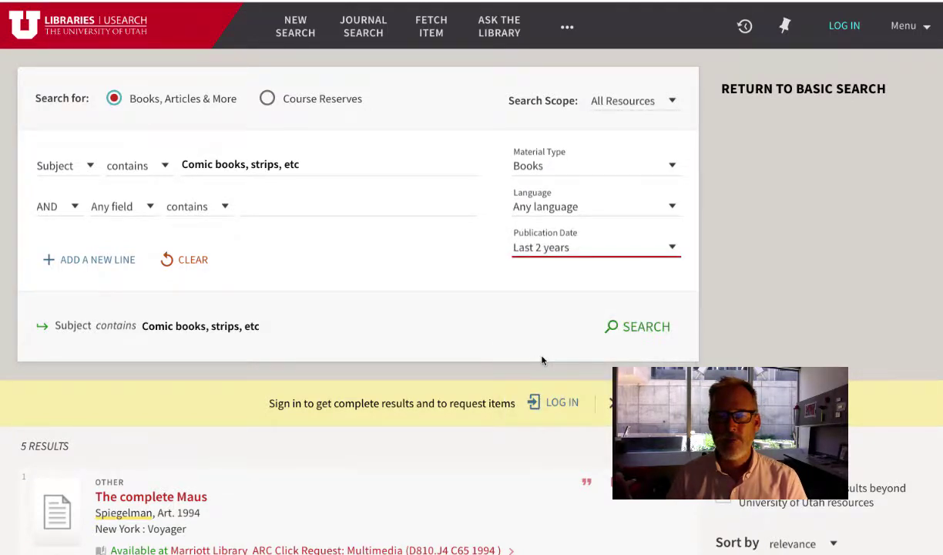
{"action": "left_click", "coordinate": [625, 328]}
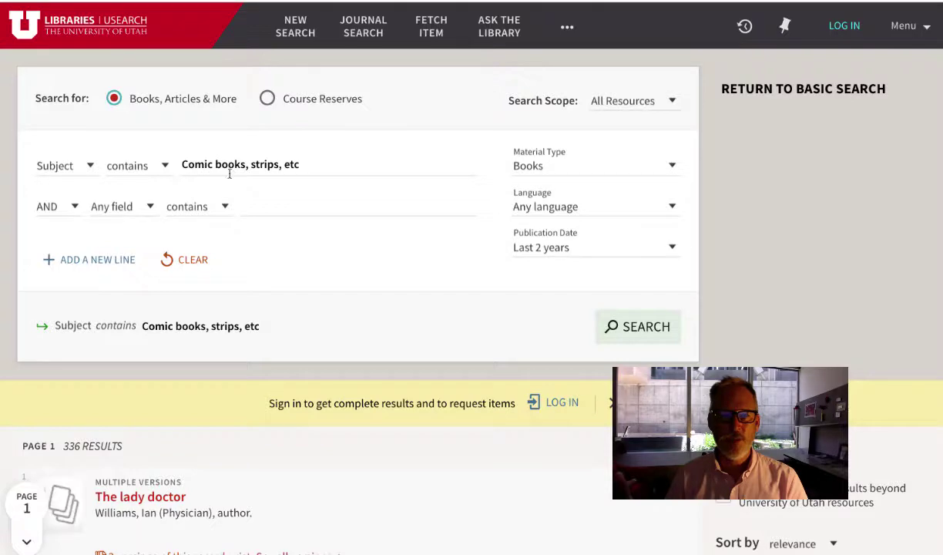
Sort the comic book search results by date-newest.
{"action": "scroll", "coordinate": [325, 279], "scroll_direction": "down", "scroll_amount": 5}
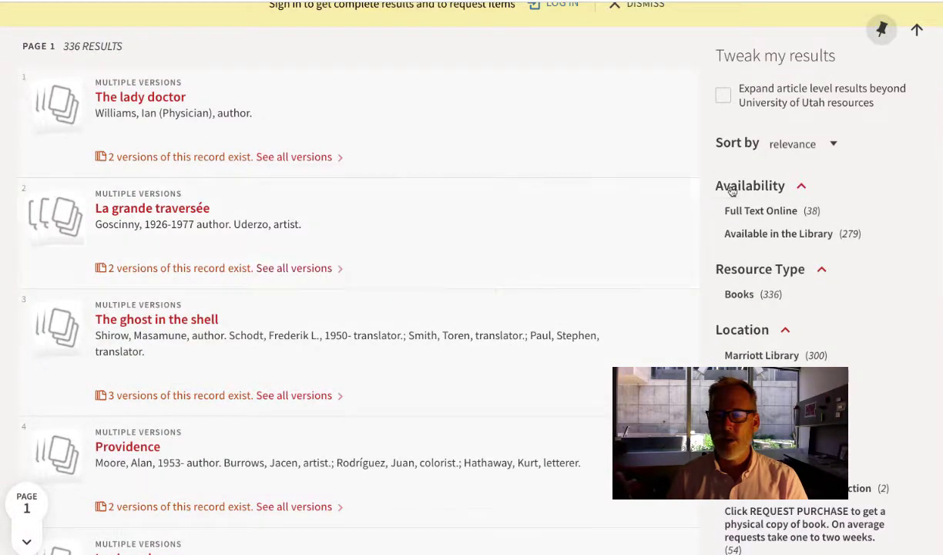
{"action": "left_click", "coordinate": [797, 148]}
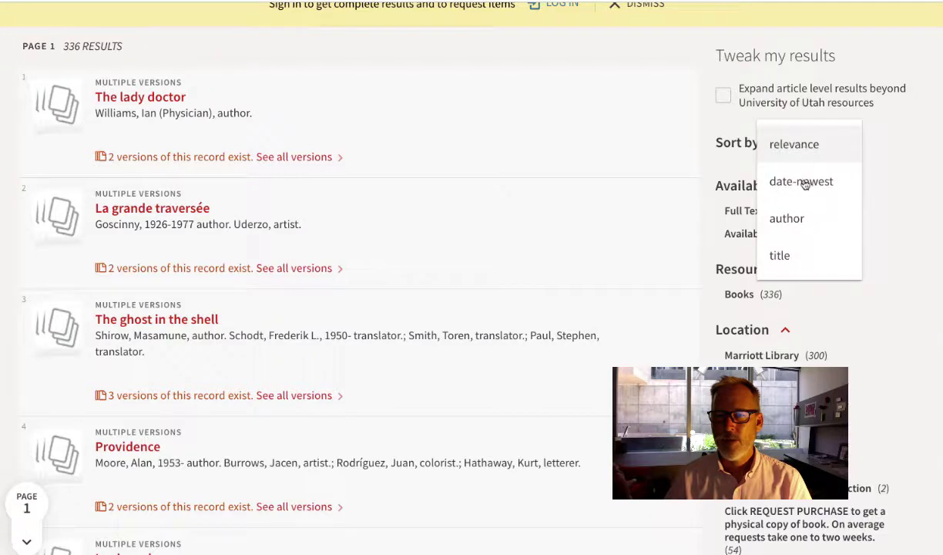
{"action": "left_click", "coordinate": [805, 182]}
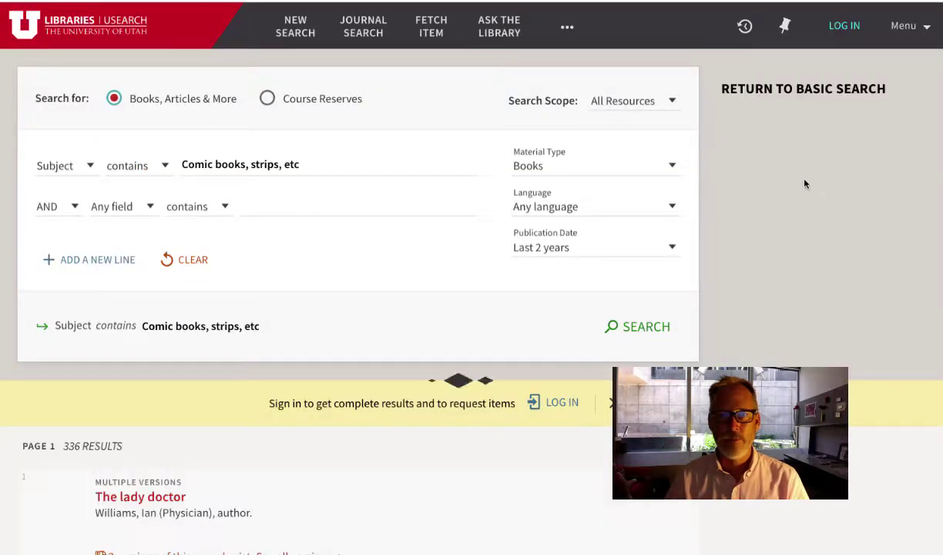
Look through the first page of the newest comic book titles, checking their availability and locations.
{"action": "scroll", "coordinate": [410, 325], "scroll_direction": "down", "scroll_amount": 3}
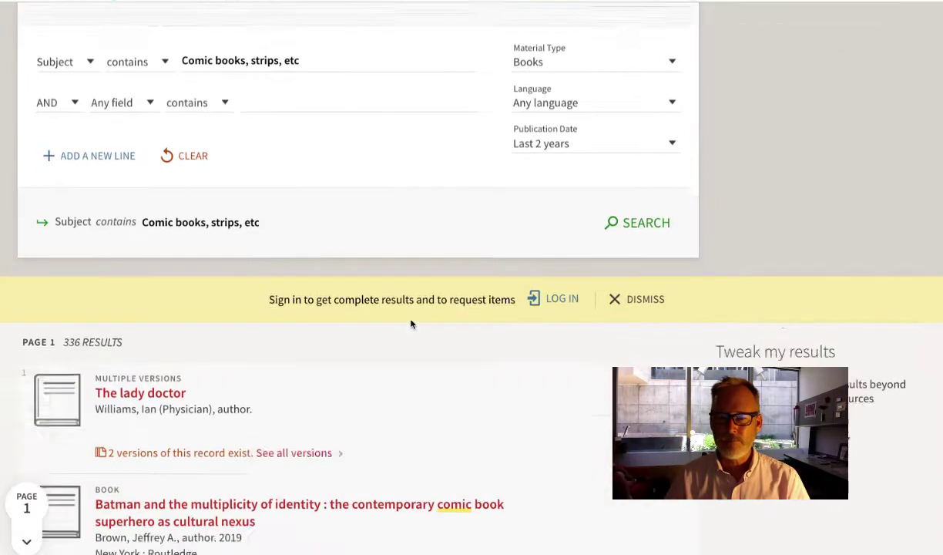
{"action": "scroll", "coordinate": [410, 324], "scroll_direction": "down", "scroll_amount": 3}
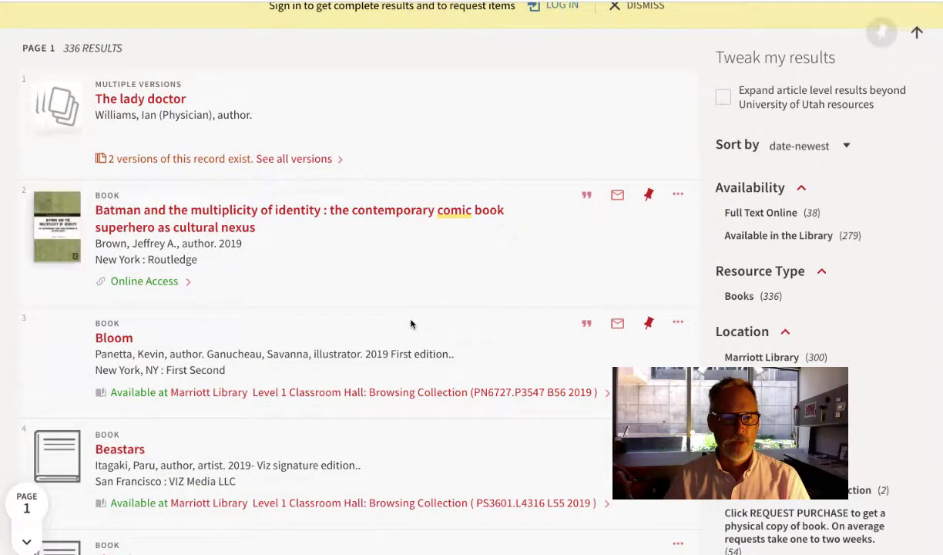
{"action": "scroll", "coordinate": [411, 324], "scroll_direction": "down", "scroll_amount": 1}
{"action": "scroll", "coordinate": [411, 324], "scroll_direction": "down", "scroll_amount": 1}
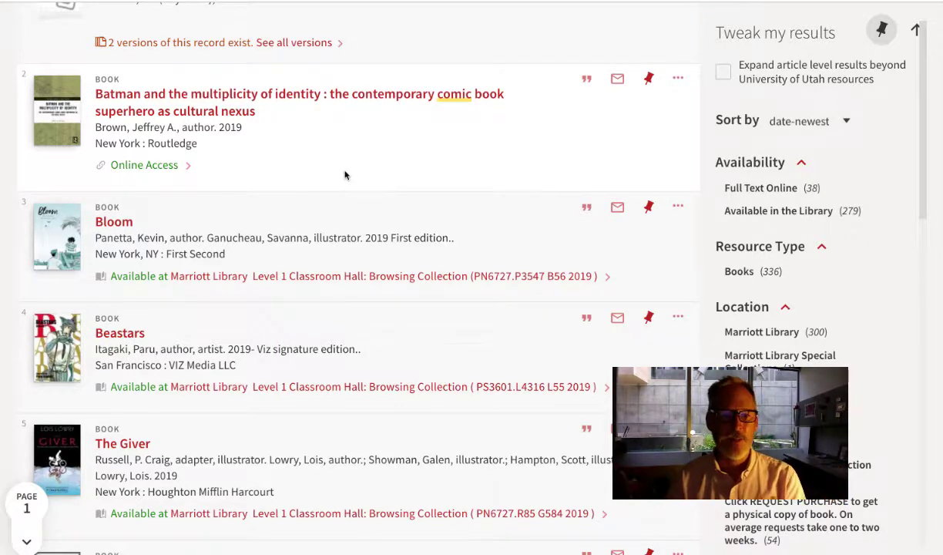
{"action": "scroll", "coordinate": [345, 178], "scroll_direction": "down", "scroll_amount": 3}
{"action": "scroll", "coordinate": [345, 176], "scroll_direction": "up", "scroll_amount": 2}
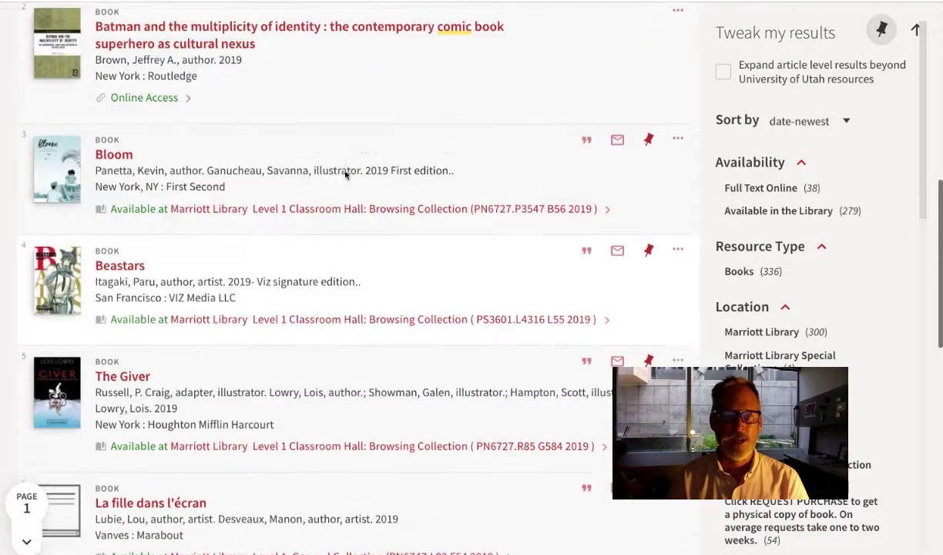
{"action": "scroll", "coordinate": [345, 176], "scroll_direction": "down", "scroll_amount": 2}
{"action": "scroll", "coordinate": [345, 176], "scroll_direction": "down", "scroll_amount": 3}
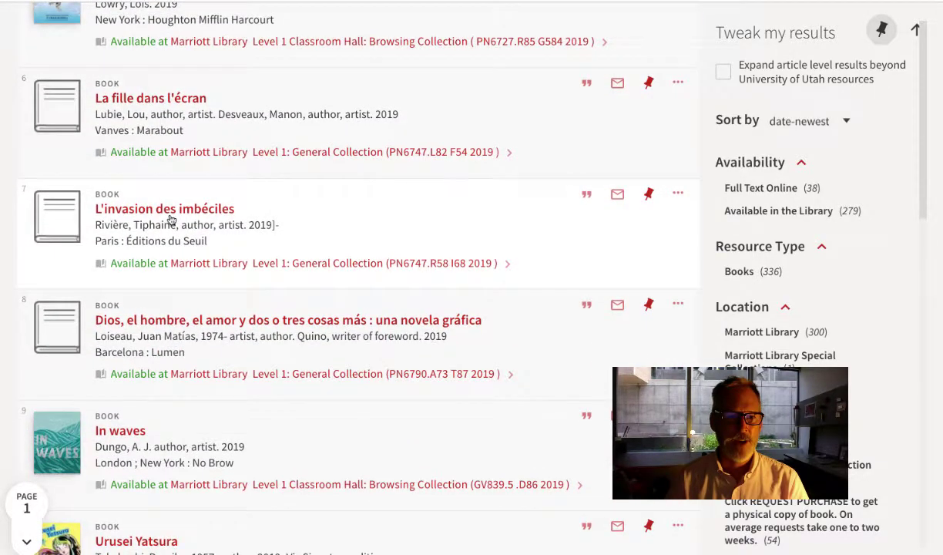
{"action": "scroll", "coordinate": [366, 216], "scroll_direction": "down", "scroll_amount": 2}
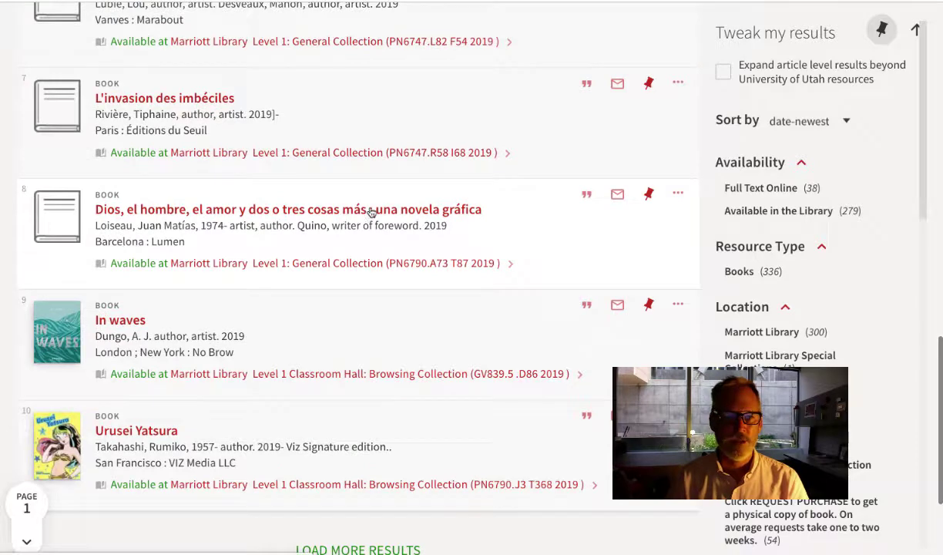
{"action": "scroll", "coordinate": [377, 219], "scroll_direction": "down", "scroll_amount": 3}
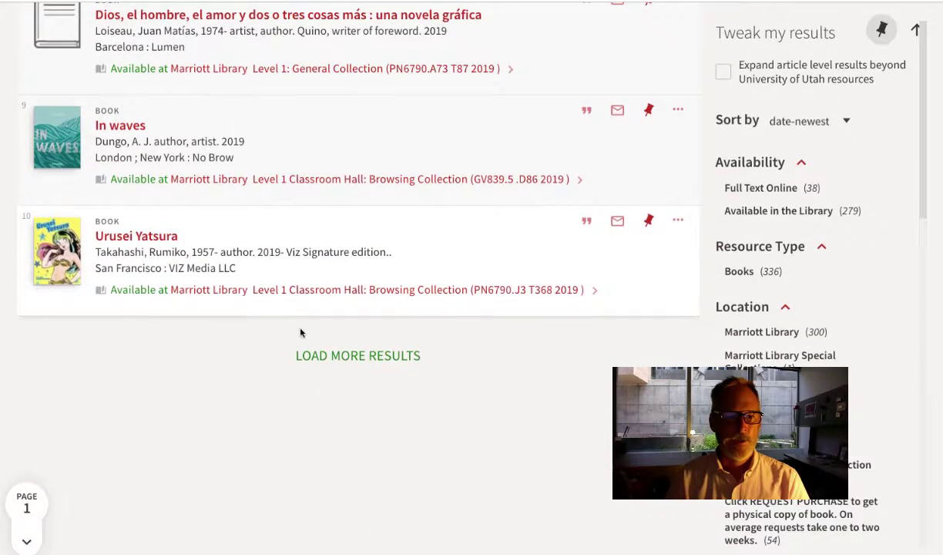
Load more results and view the titles on page 2.
{"action": "left_click", "coordinate": [347, 356]}
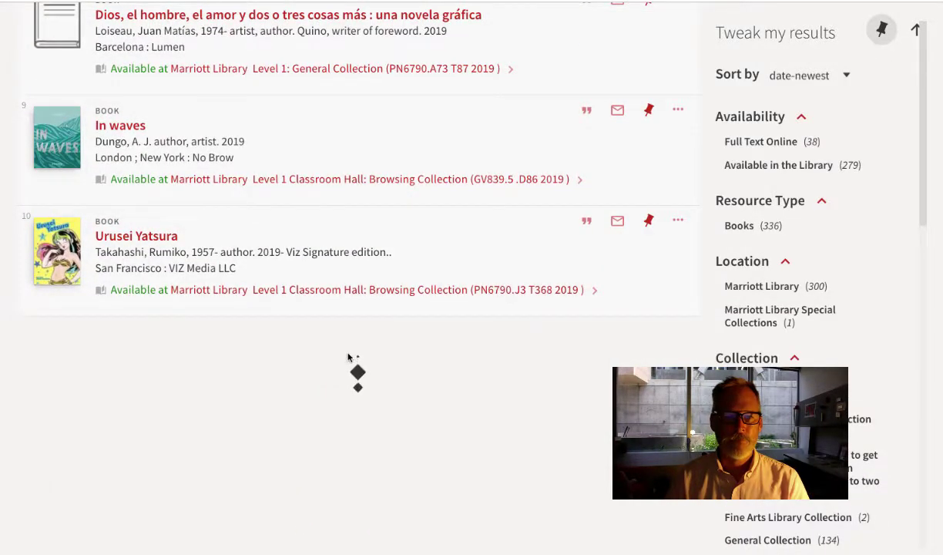
{"action": "scroll", "coordinate": [500, 356], "scroll_direction": "down", "scroll_amount": 1}
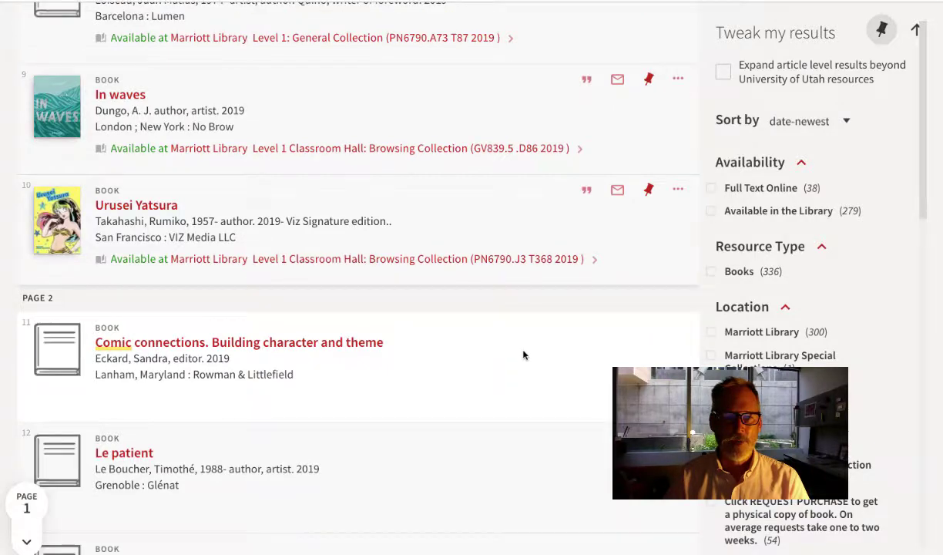
{"action": "scroll", "coordinate": [507, 348], "scroll_direction": "down", "scroll_amount": 3}
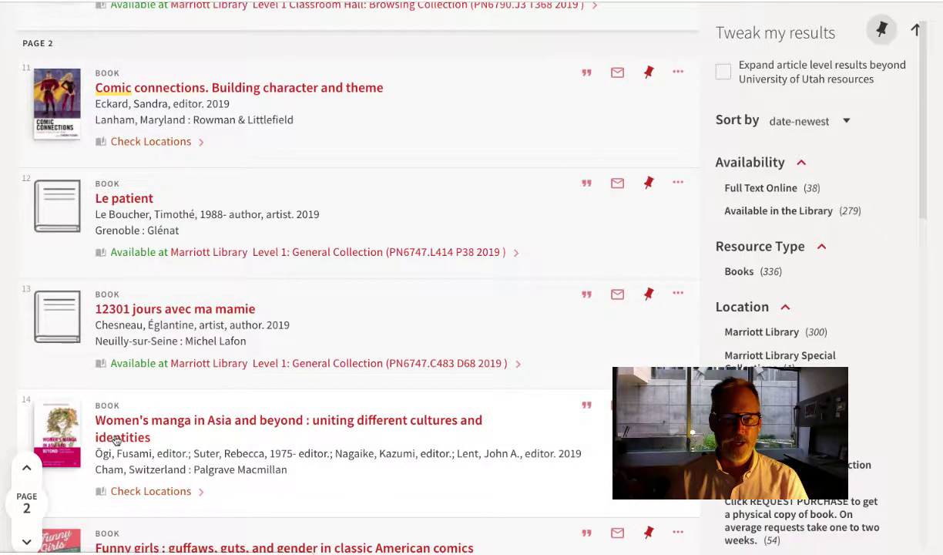
Expand the full list of Subject filters and examine the Subject and Author/Creator options for narrowing the results.
{"action": "mouse_move", "coordinate": [770, 333]}
{"action": "scroll", "coordinate": [776, 333], "scroll_direction": "down", "scroll_amount": 6}
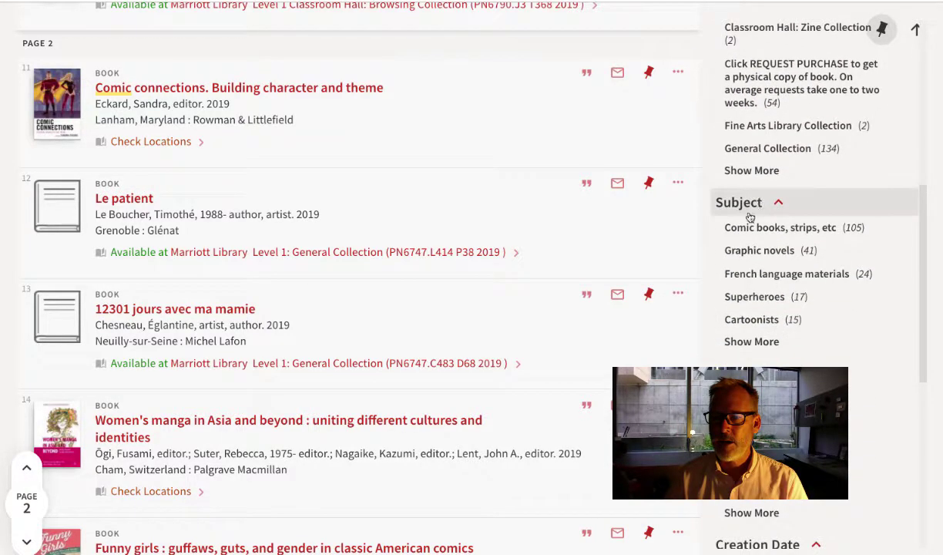
{"action": "left_click", "coordinate": [749, 342]}
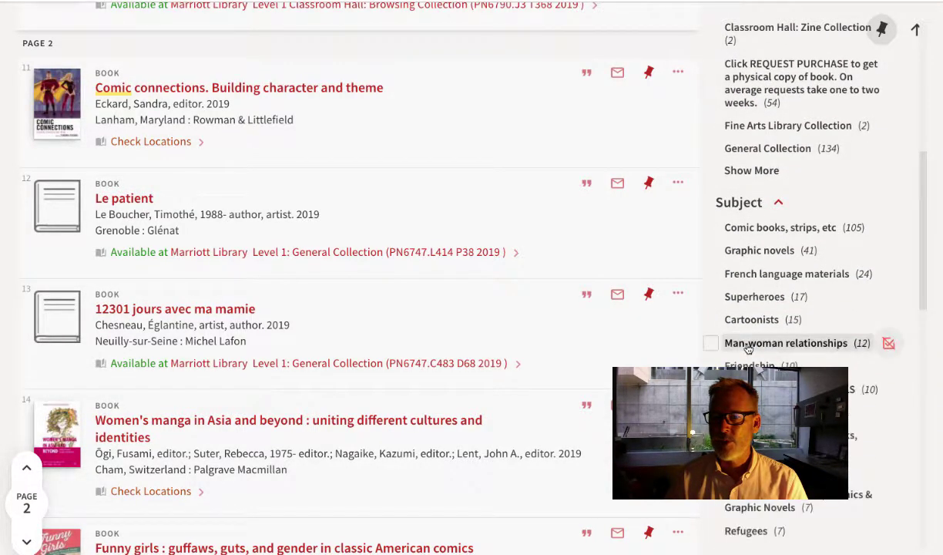
{"action": "scroll", "coordinate": [873, 324], "scroll_direction": "down", "scroll_amount": 2}
{"action": "scroll", "coordinate": [873, 325], "scroll_direction": "down", "scroll_amount": 1}
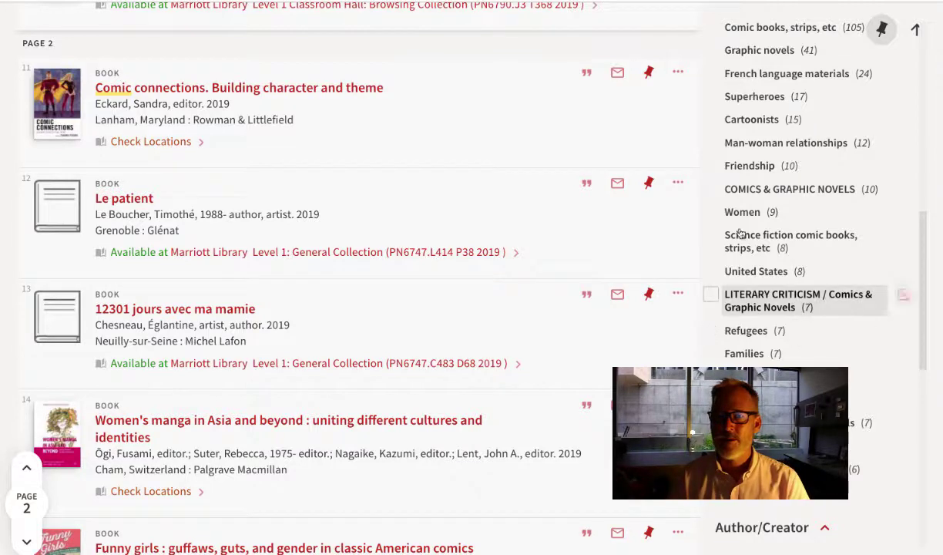
{"action": "scroll", "coordinate": [801, 318], "scroll_direction": "down", "scroll_amount": 1}
{"action": "scroll", "coordinate": [802, 318], "scroll_direction": "down", "scroll_amount": 3}
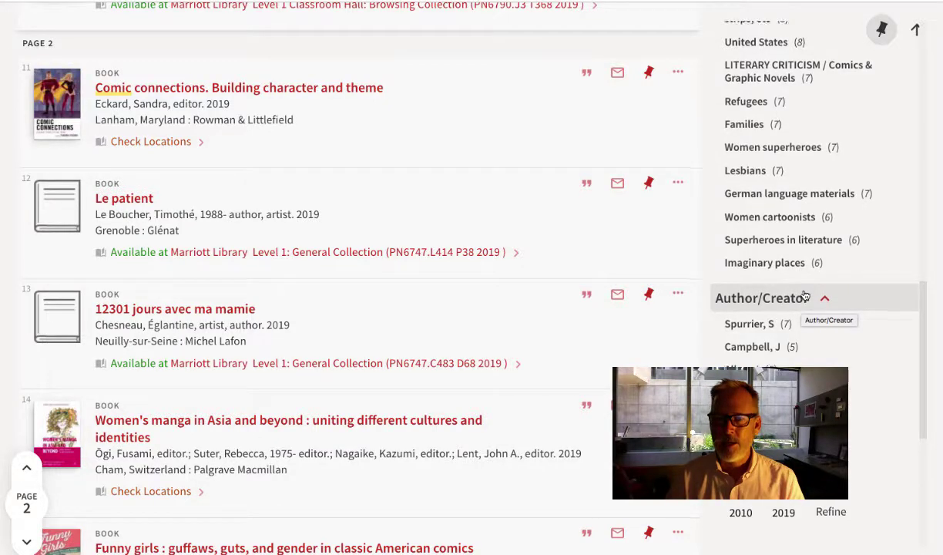
{"action": "scroll", "coordinate": [802, 306], "scroll_direction": "up", "scroll_amount": 6}
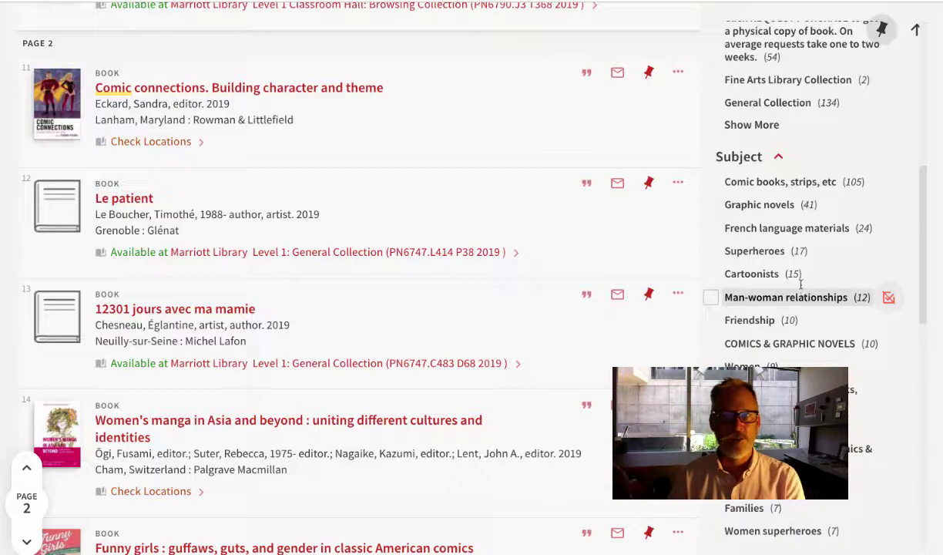
{"action": "scroll", "coordinate": [804, 291], "scroll_direction": "up", "scroll_amount": 6}
{"action": "scroll", "coordinate": [791, 265], "scroll_direction": "up", "scroll_amount": 1}
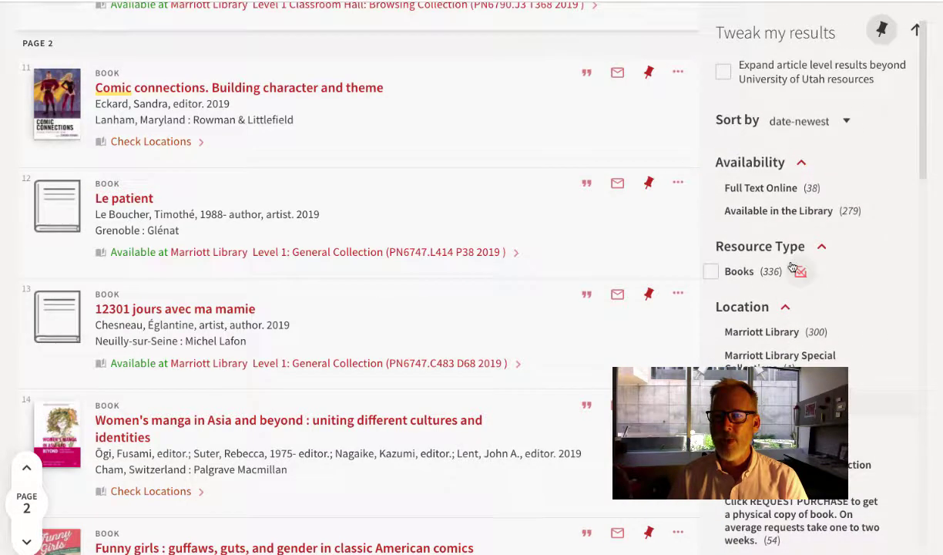